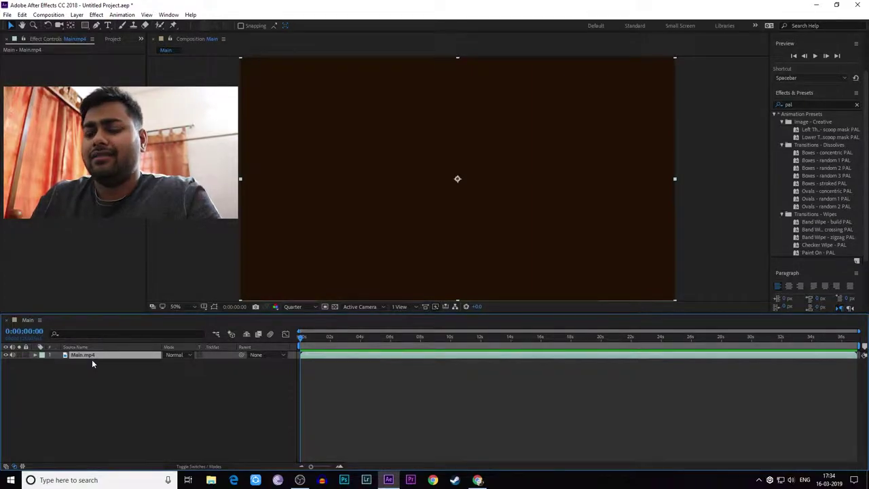
- Play and stop a preview of the Main composition, then add it to the Render Queue
key("space")
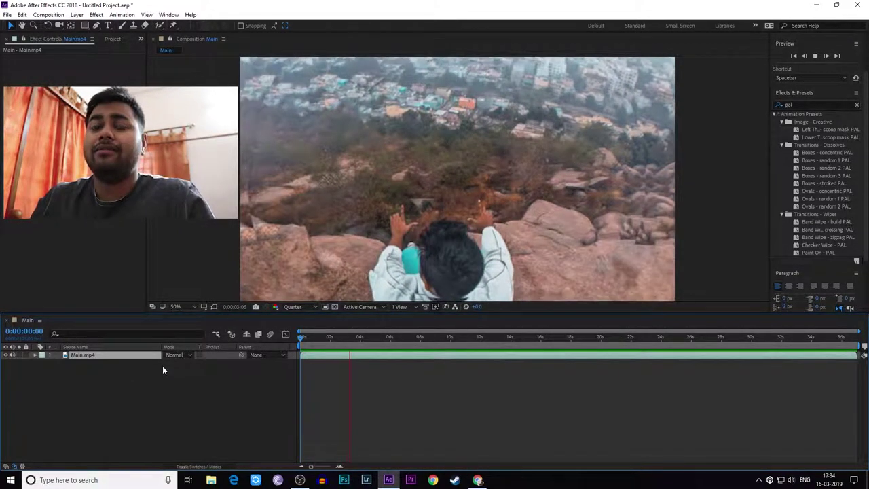
key("space")
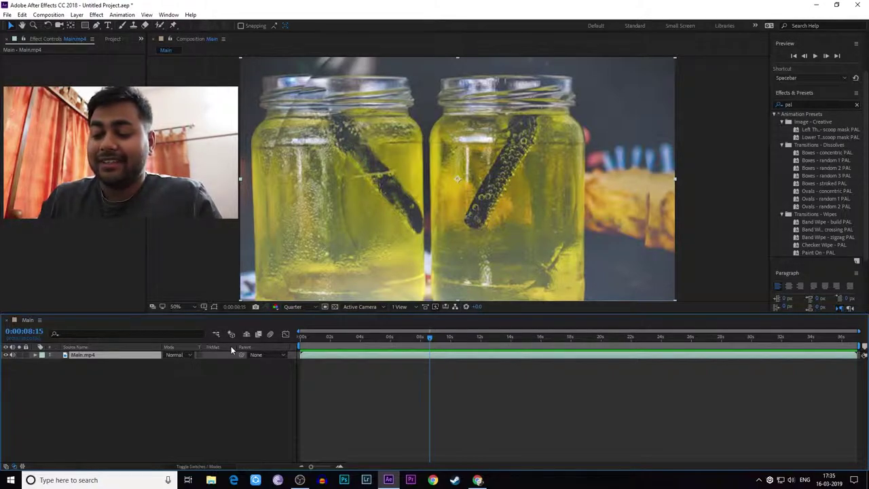
key("ctrl+m")
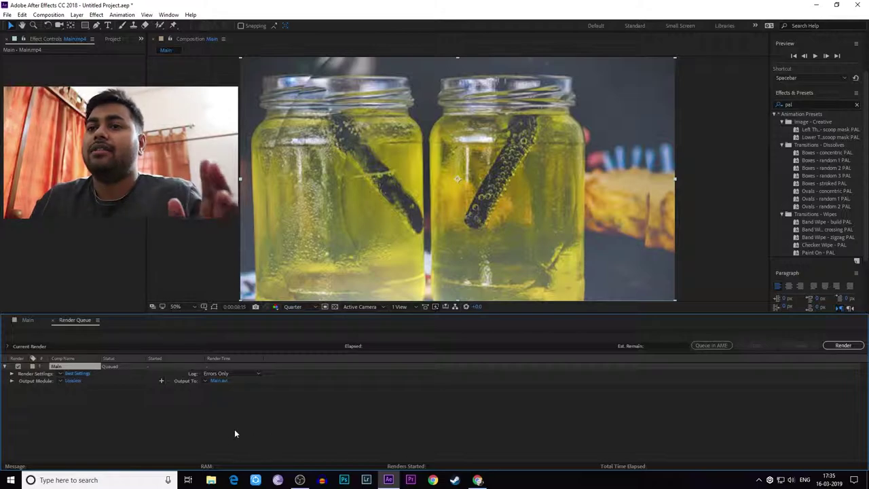
left_click(76, 375)
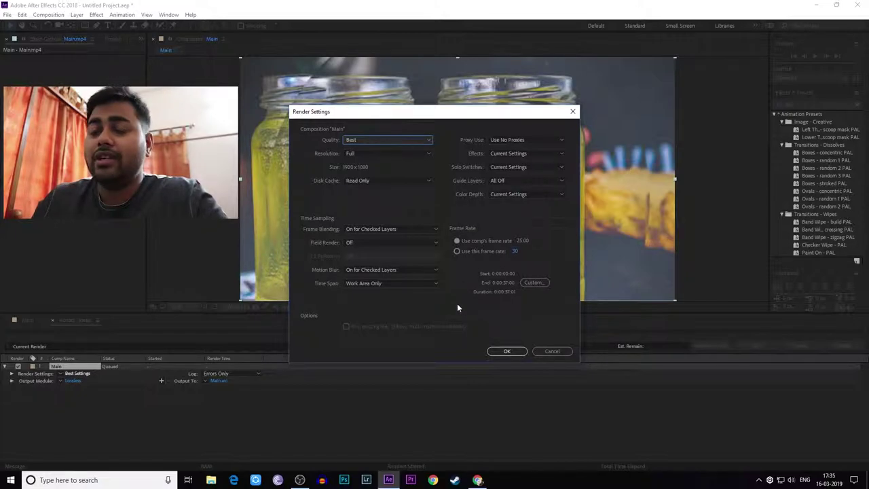
left_click(552, 351)
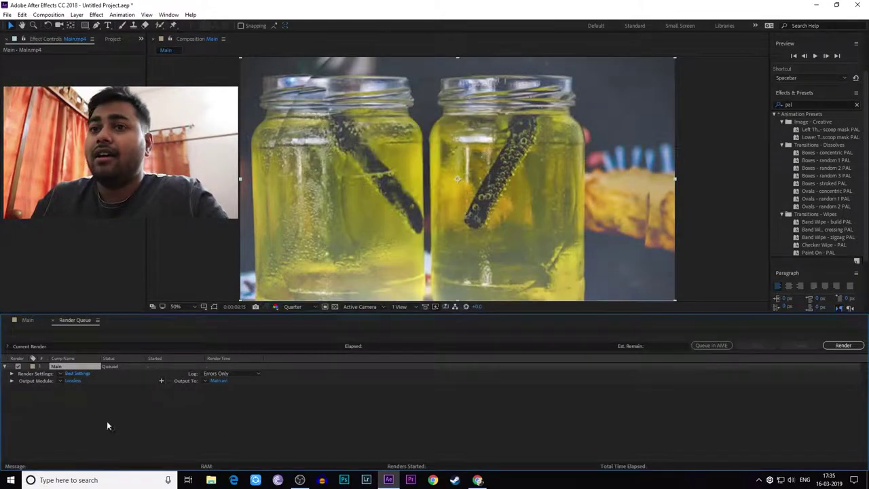
left_click(73, 380)
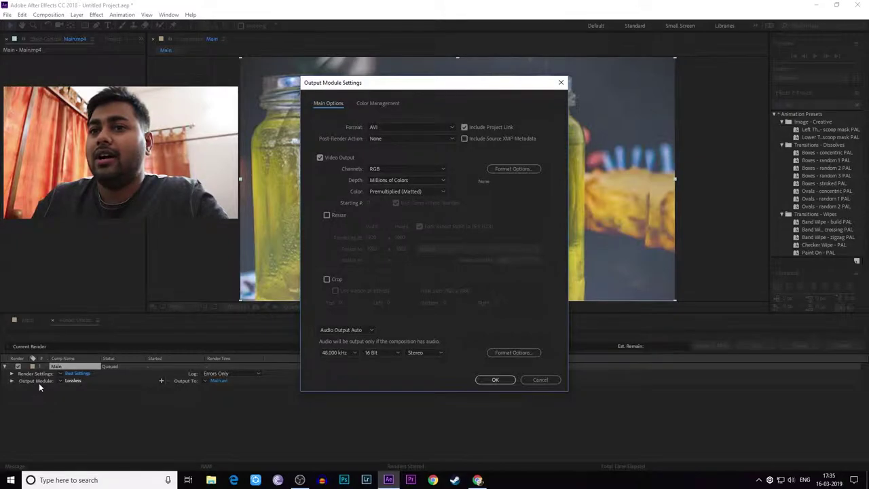
left_click(392, 131)
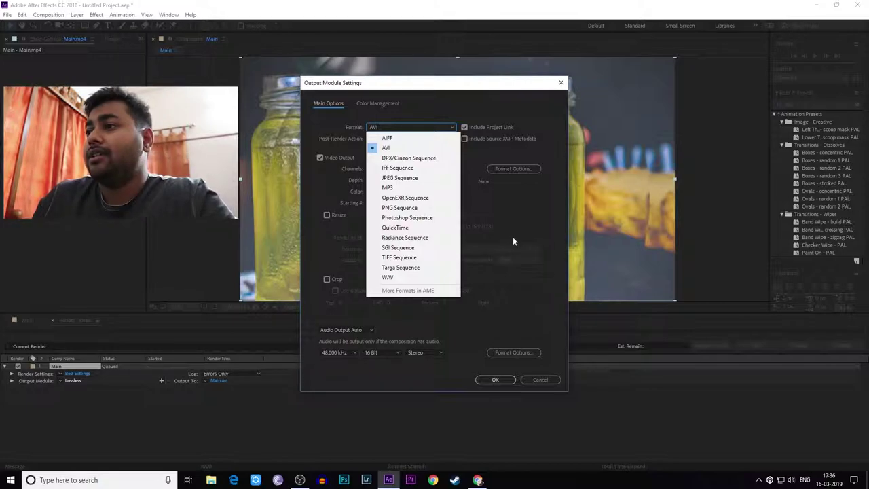
left_click(508, 212)
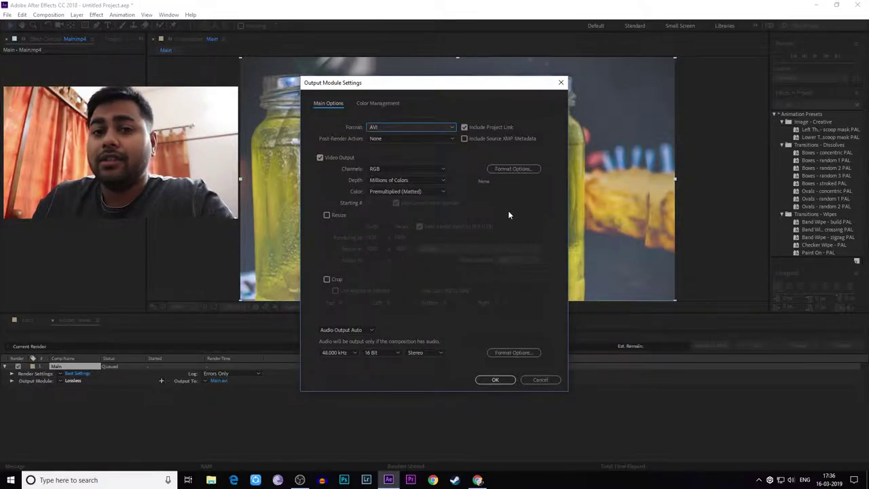
left_click(561, 83)
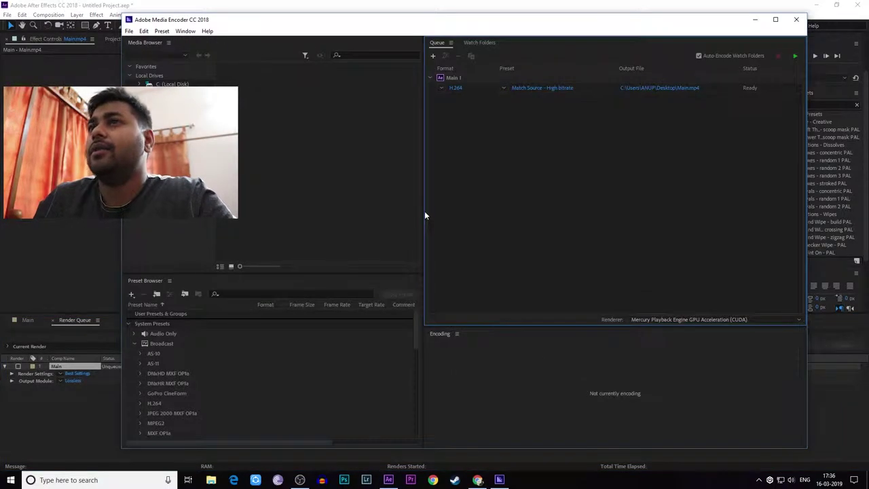
- Move the Media Encoder window aside and open export settings for the H.264 Main 1 item
left_click_drag(365, 19, 318, 14)
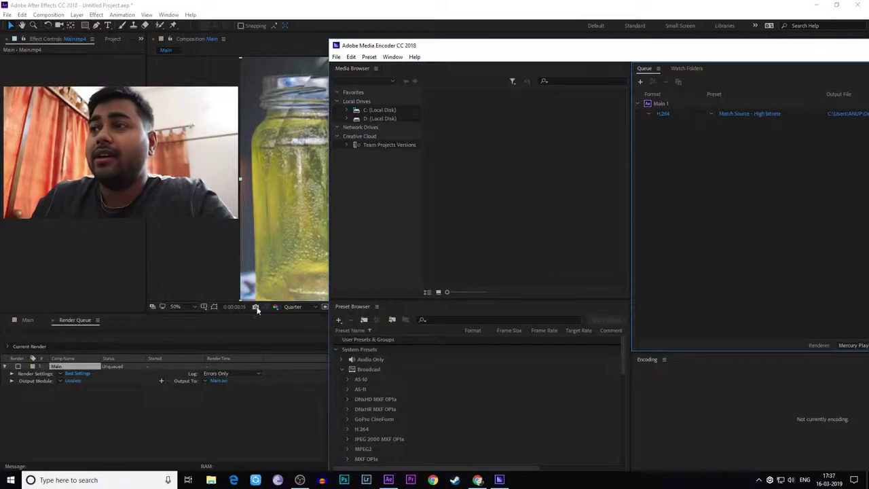
left_click_drag(464, 52, 218, 39)
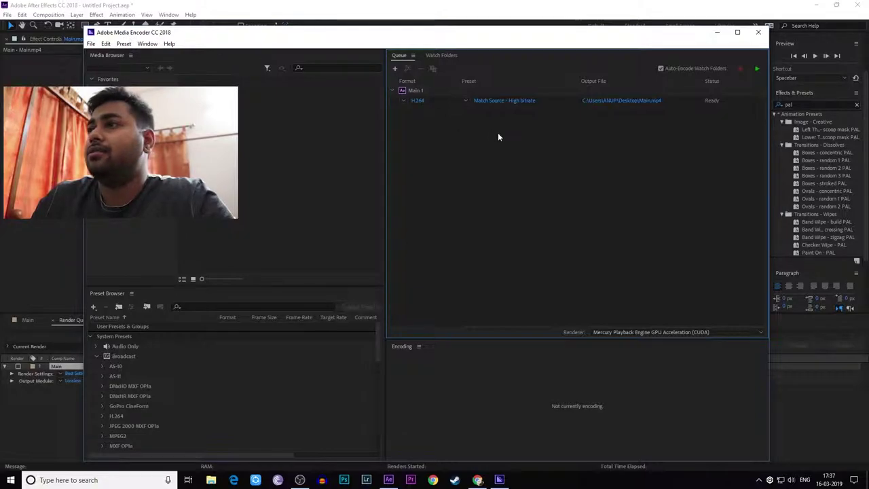
left_click(415, 102)
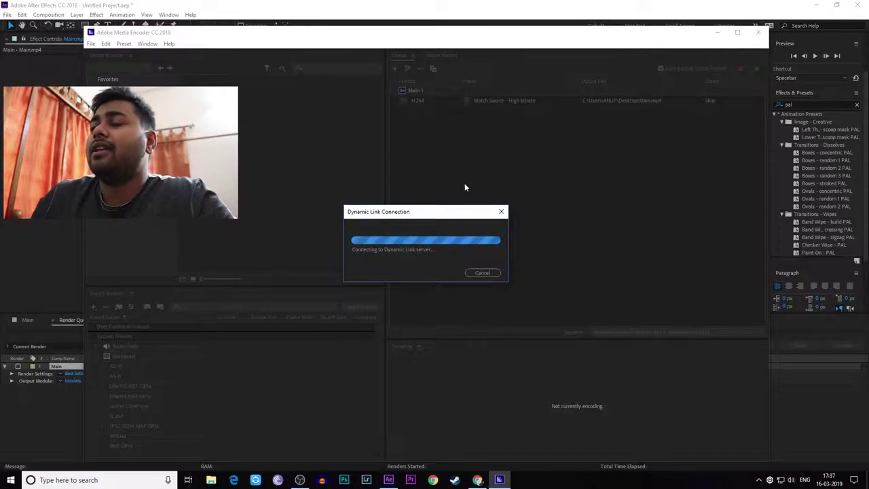
- Keep H.264 as the export format and open the output file's save location
left_click(577, 83)
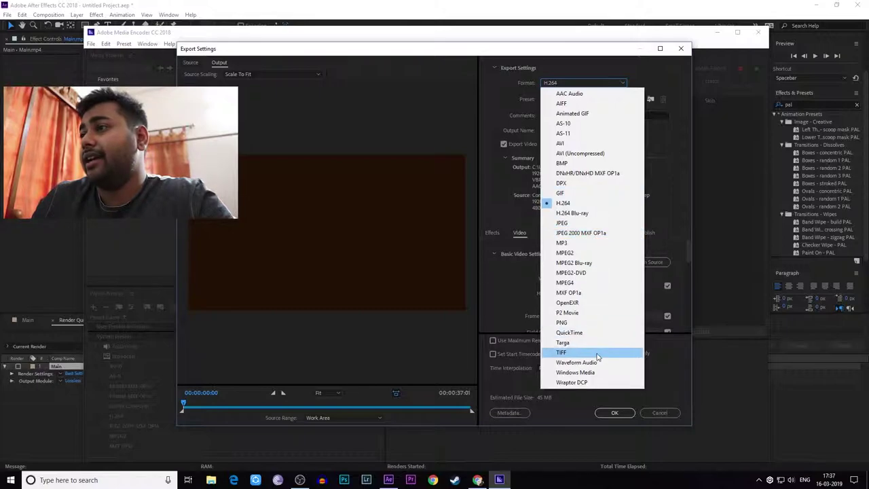
left_click(645, 74)
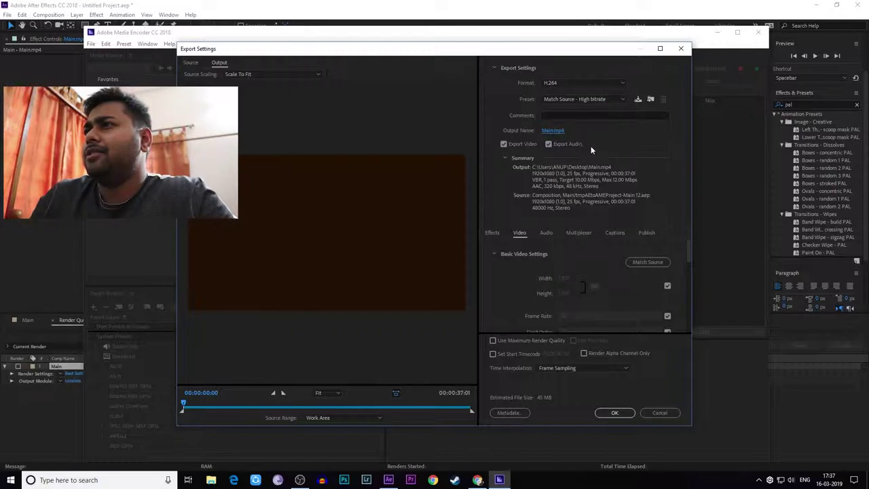
left_click(550, 130)
- Rename the output file to 'Main test.mp4' on the Desktop and save it
left_click(276, 253)
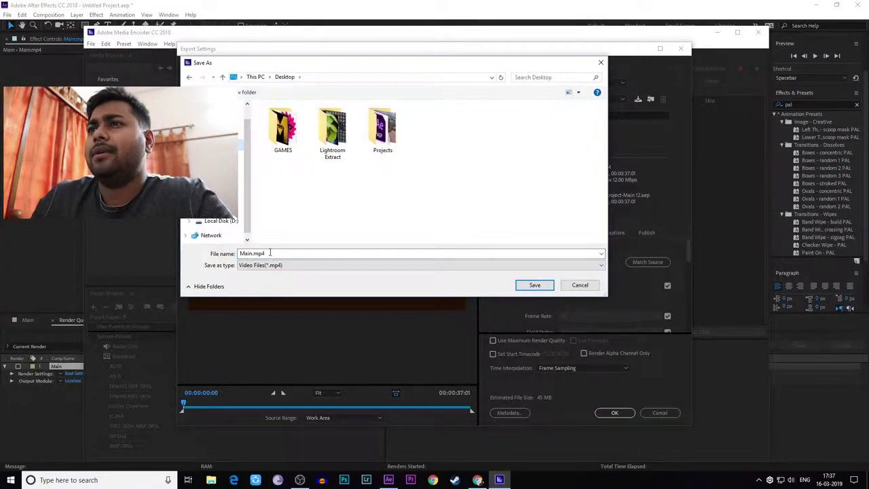
double_click(251, 253)
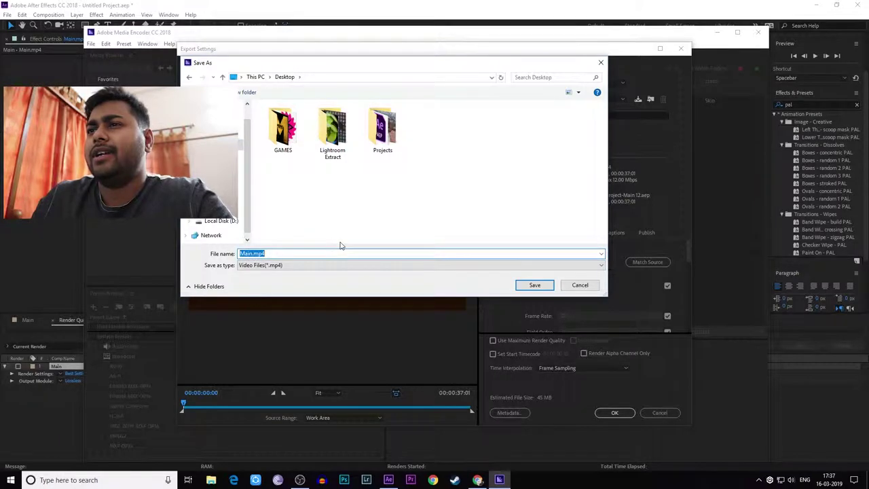
left_click(251, 253)
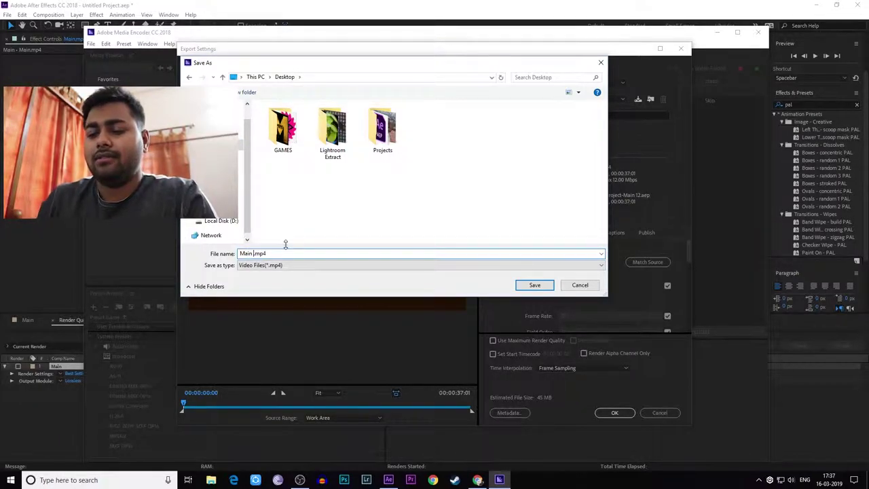
type("te")
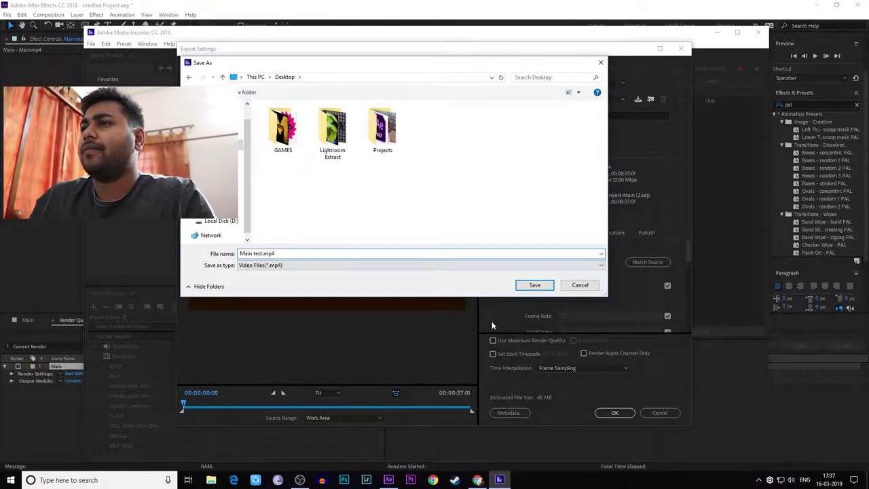
type("st")
left_click(534, 286)
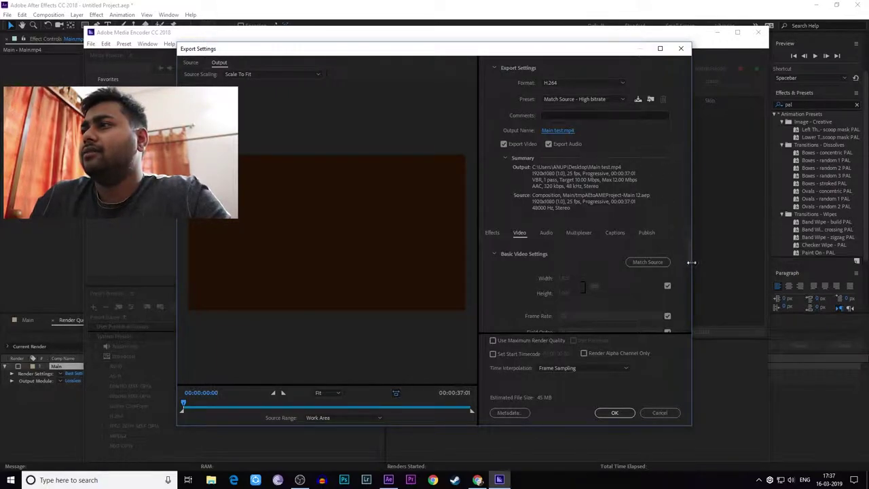
- Enable Render at Maximum Depth and Maximum Render Quality, confirm, and encode Main test.mp4
scroll(689, 258, "down", 5)
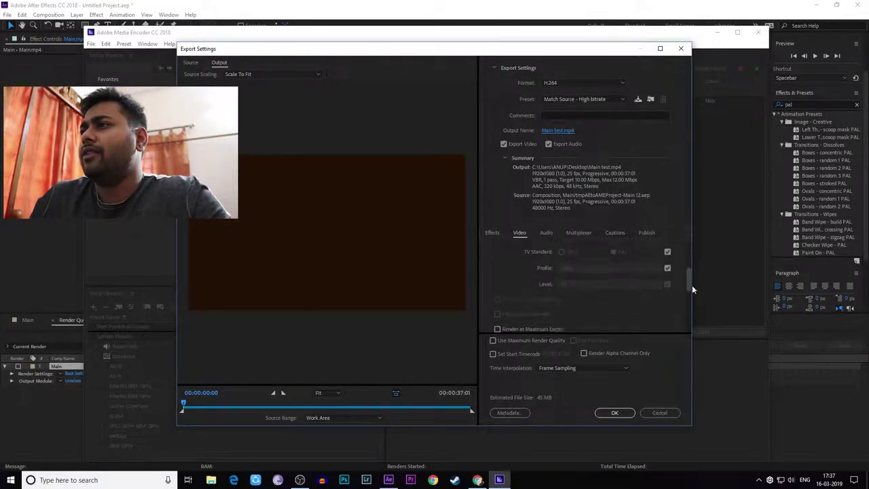
scroll(691, 289, "down", 3)
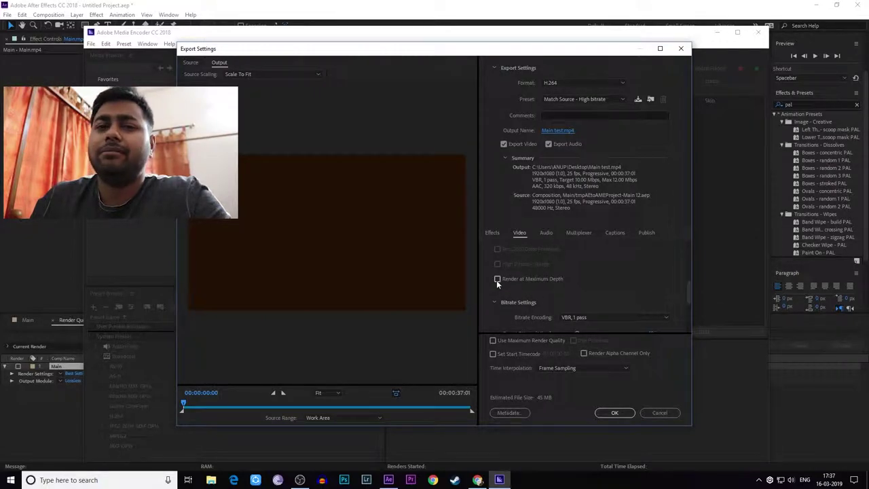
left_click(497, 279)
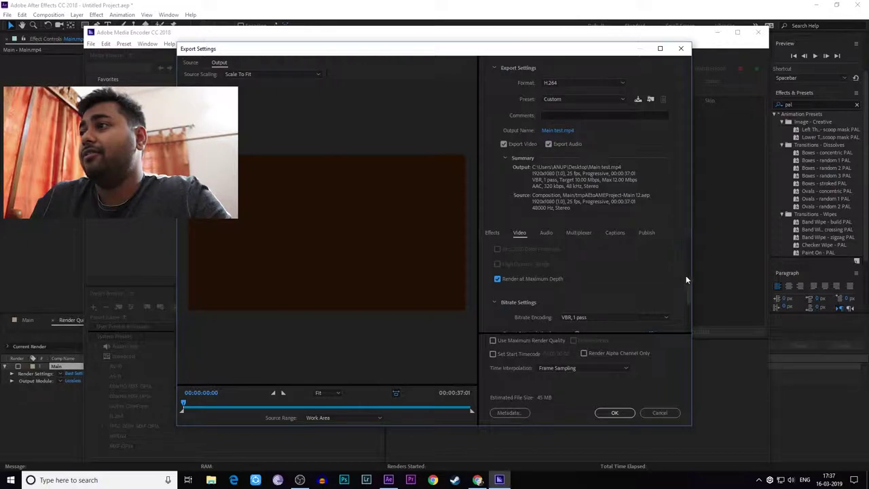
scroll(690, 290, "down", 2)
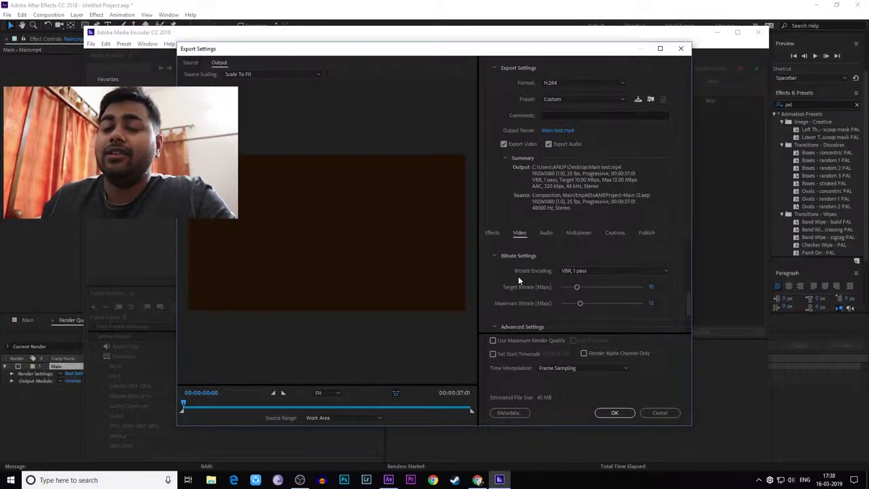
scroll(518, 276, "down", 2)
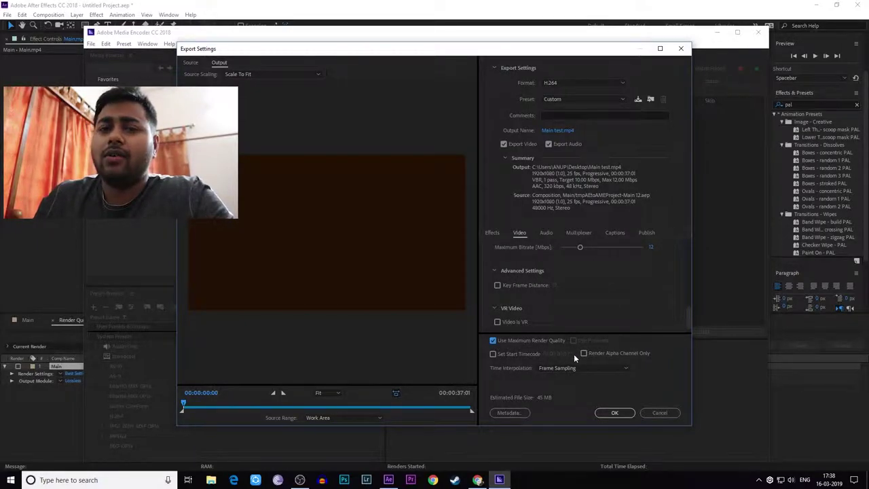
left_click(615, 412)
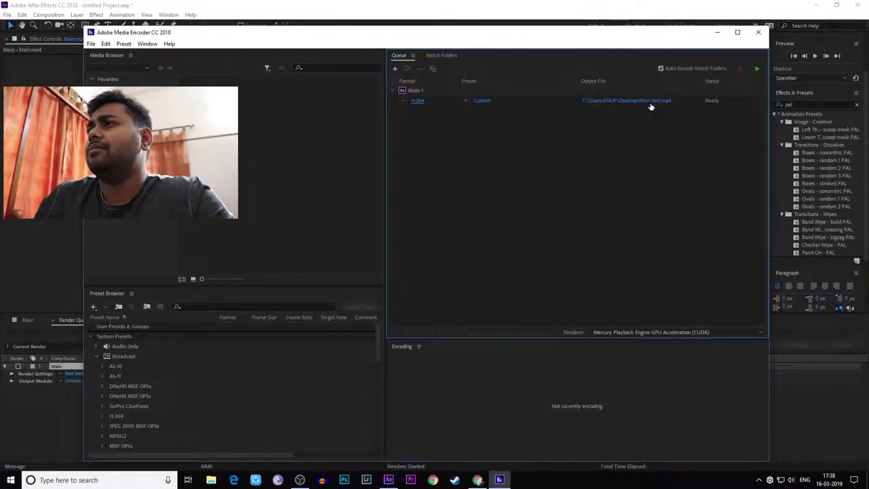
left_click(756, 70)
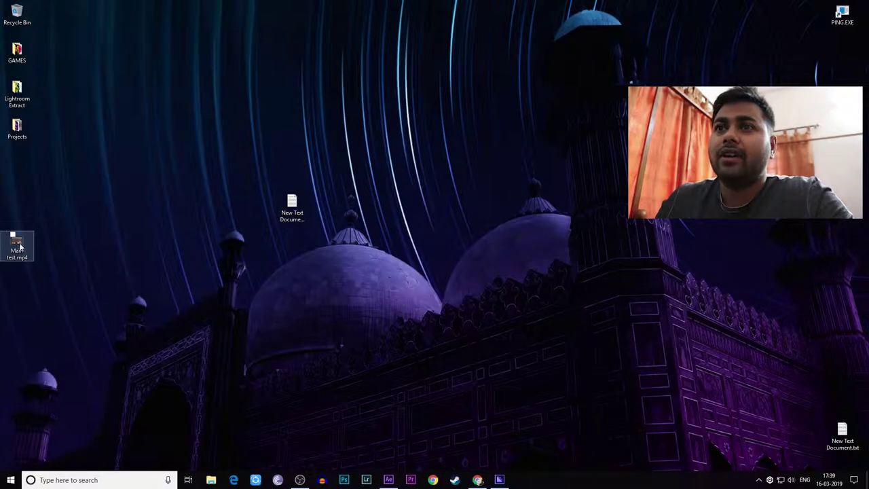
left_click_drag(21, 246, 95, 184)
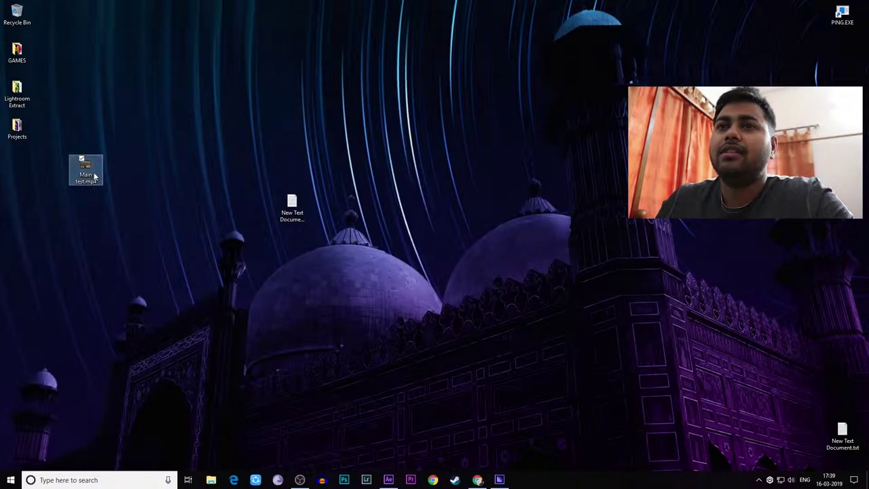
- Play Main test.mp4 in the video player, skipping ahead to check the export
double_click(94, 175)
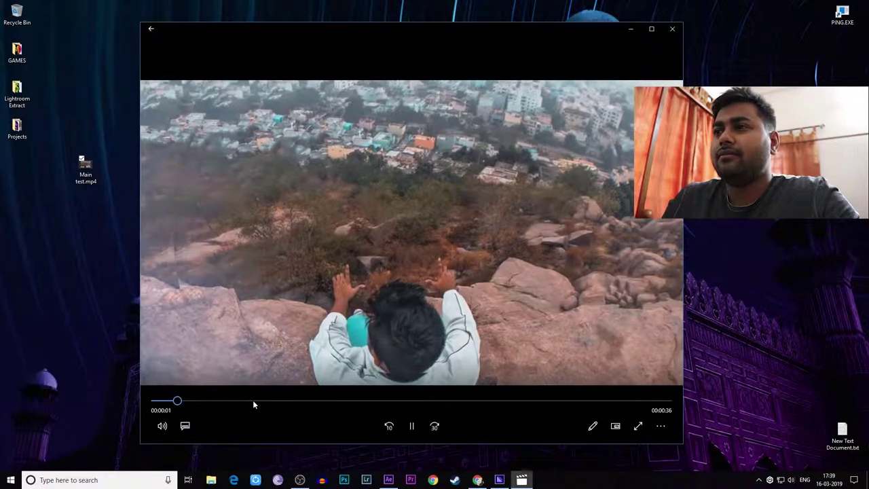
left_click_drag(288, 401, 624, 401)
left_click(670, 30)
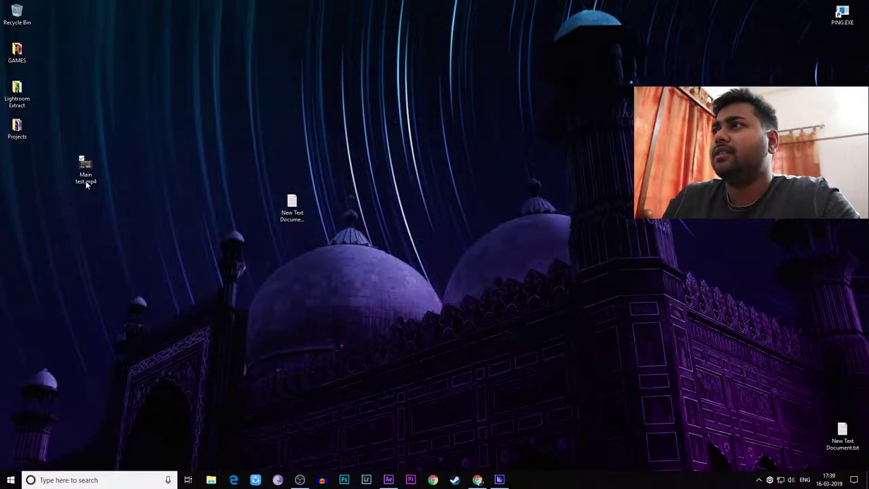
- Check Main test.mp4's properties details (1920×1080, 25 fps, 37 seconds), then return to Media Encoder
left_click(86, 174)
right_click(80, 171)
left_click(106, 374)
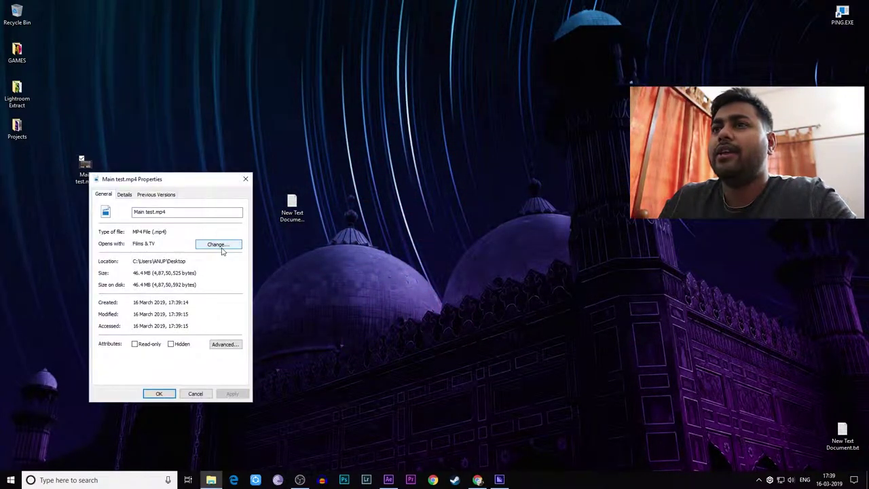
left_click(124, 195)
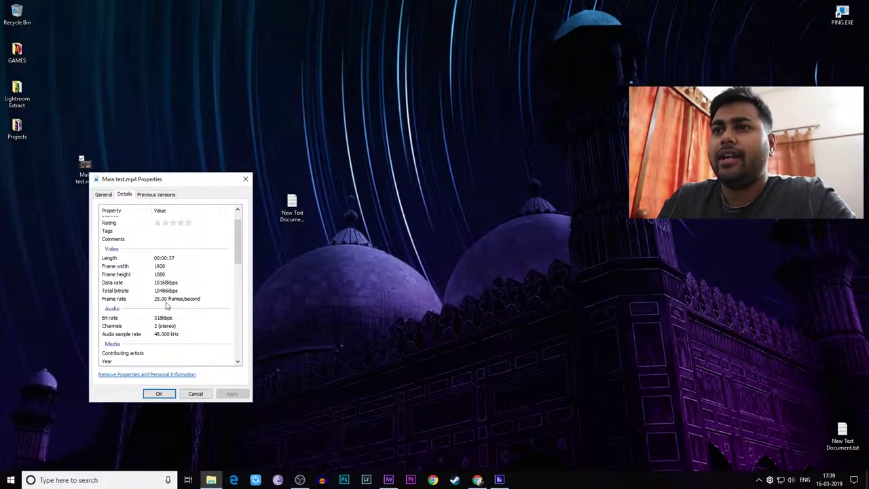
left_click(246, 179)
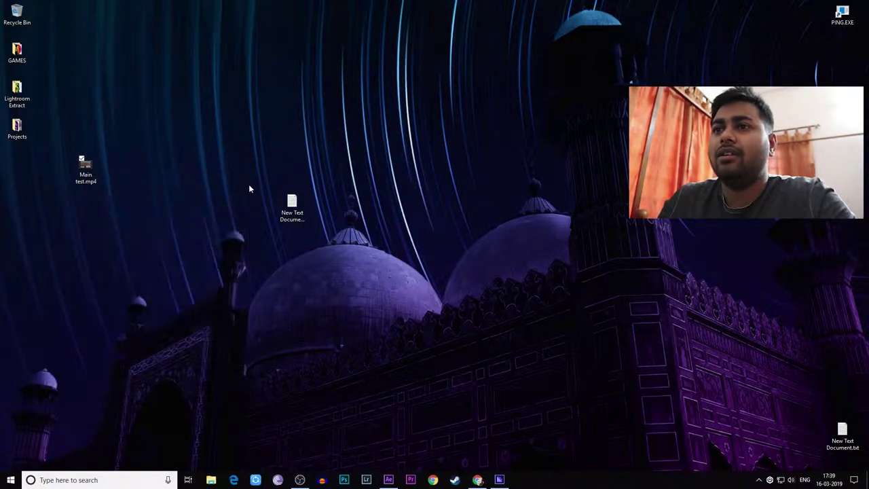
left_click(500, 479)
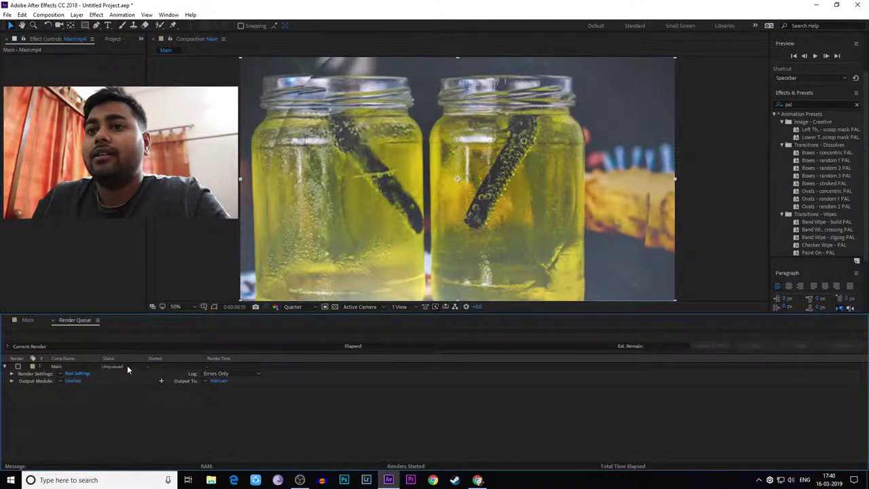
- Delete the queued Main item from the Render Queue and scrub the Main timeline
left_click(127, 366)
left_click(96, 370)
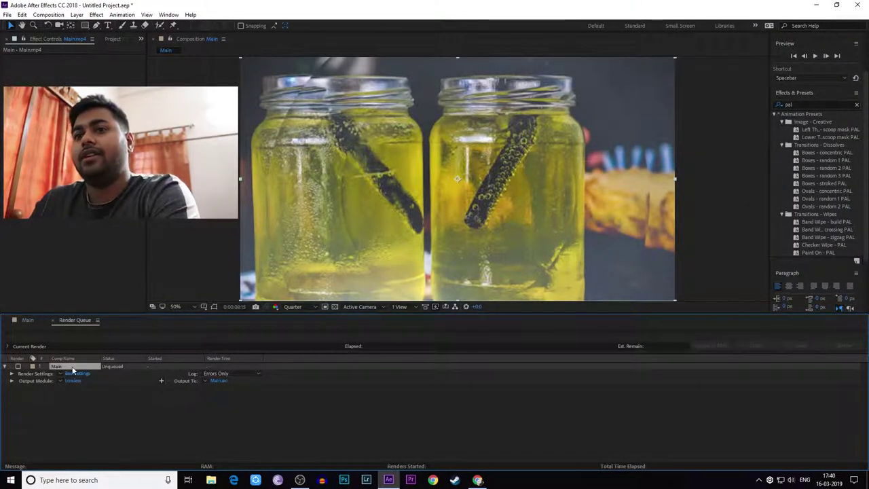
key("Delete")
left_click(52, 319)
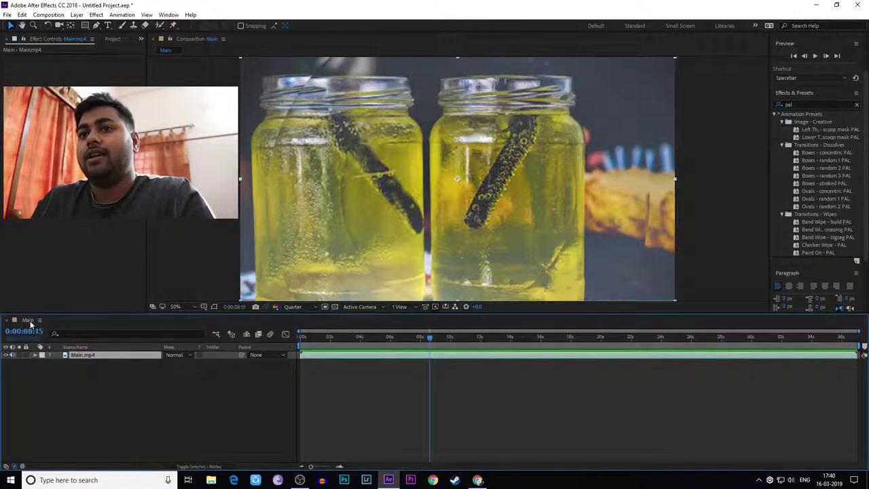
left_click_drag(421, 347, 429, 366)
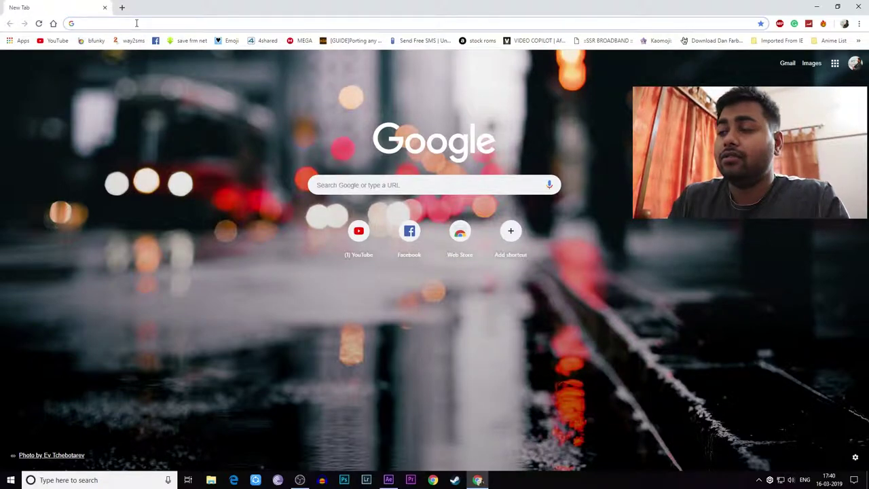
- Search 'quick time' and open Apple's 'Download QuickTime 7.7.9 for Windows' support page
type("quic")
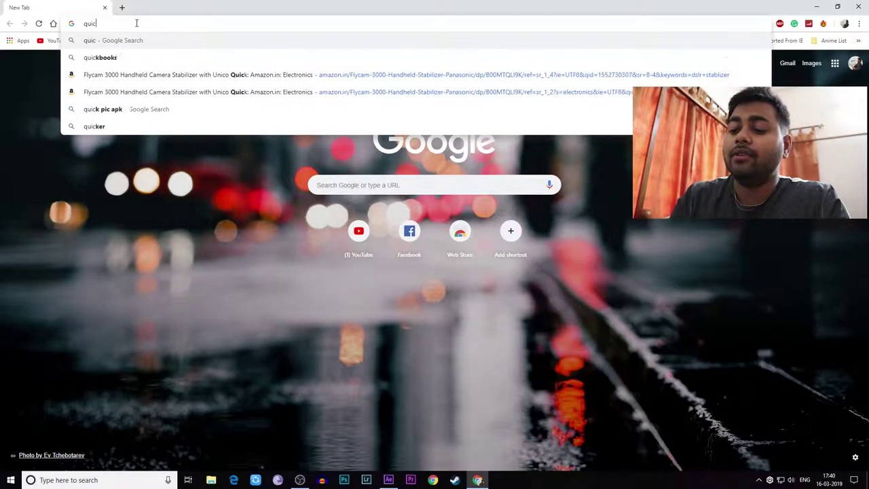
type("k time")
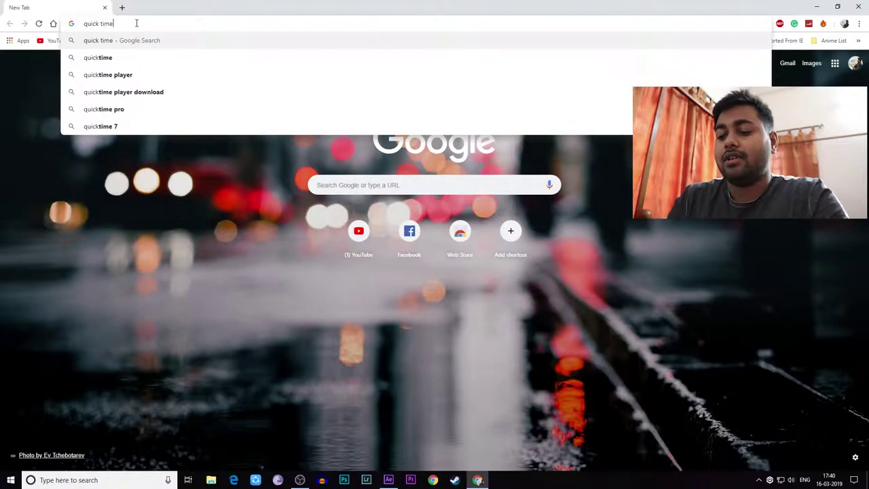
key("Return")
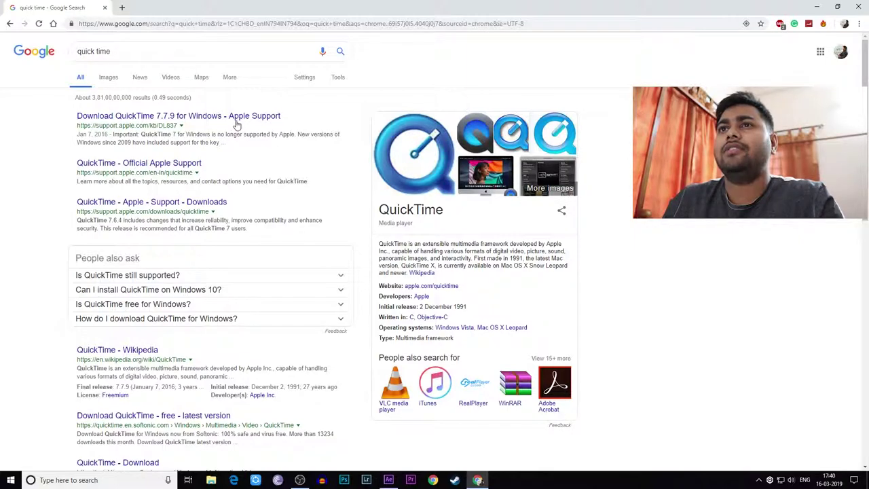
left_click(238, 117)
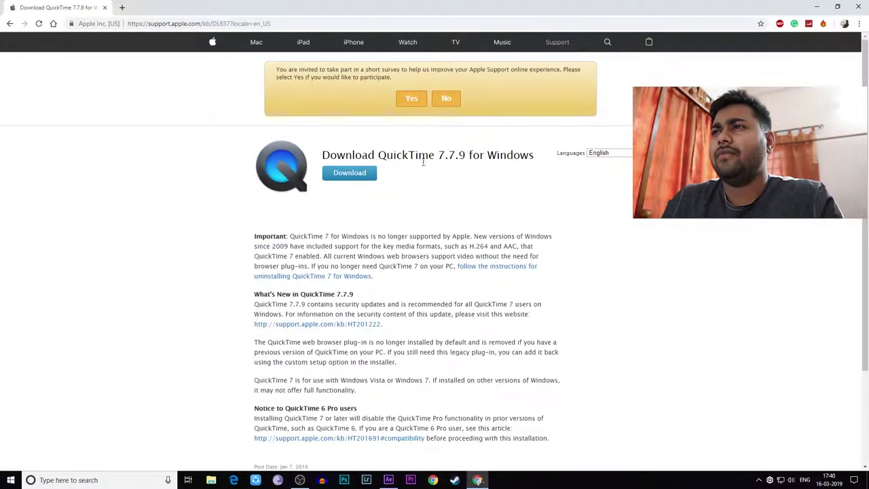
left_click_drag(339, 152, 526, 157)
left_click(355, 178)
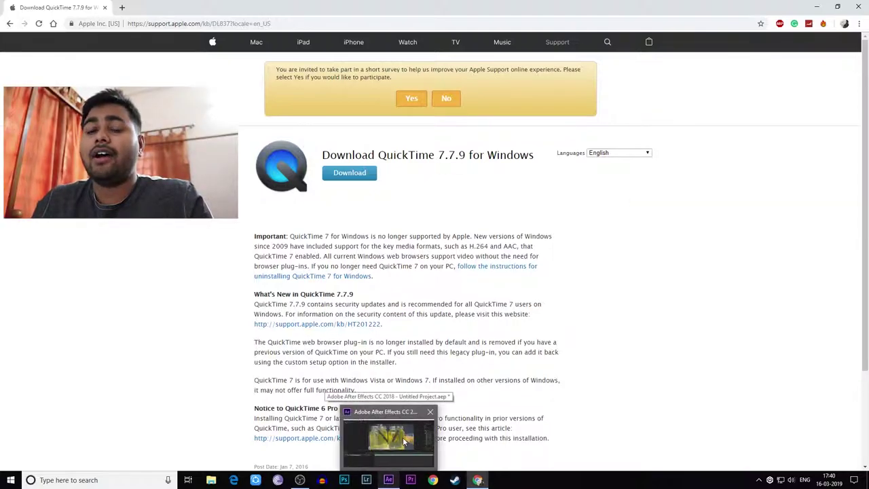
left_click(415, 430)
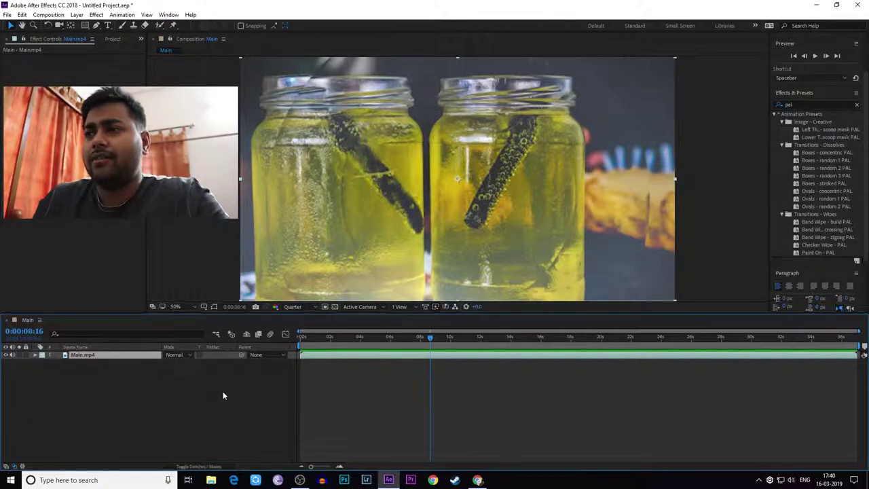
- Add the Main composition to the Render Queue again with Ctrl+M
key("ctrl+m")
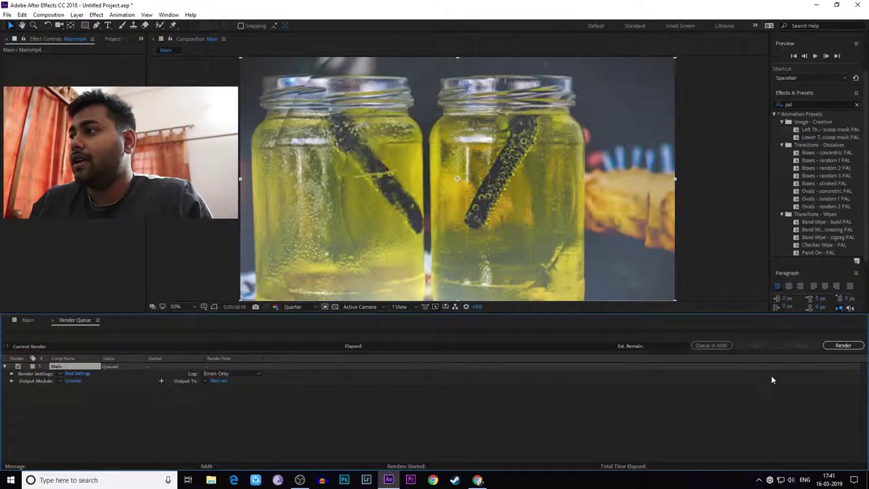
- Set the Main render's output format to QuickTime with the H.264 video codec
left_click(73, 381)
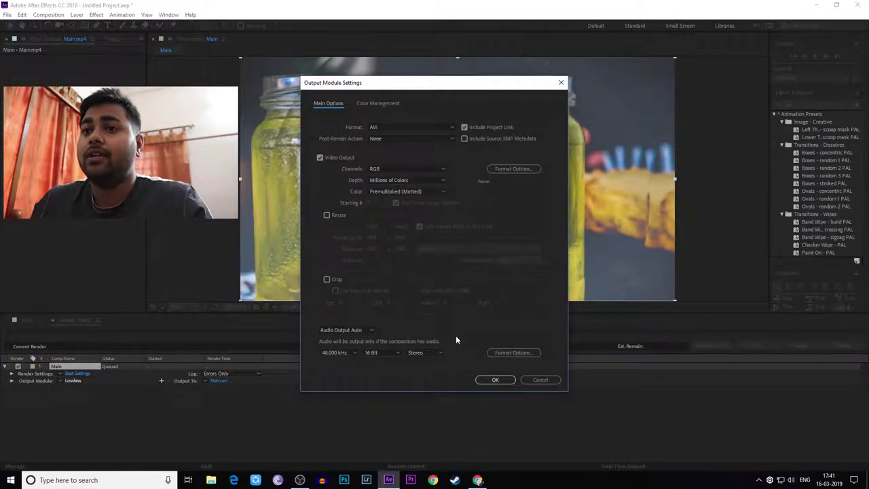
left_click(410, 127)
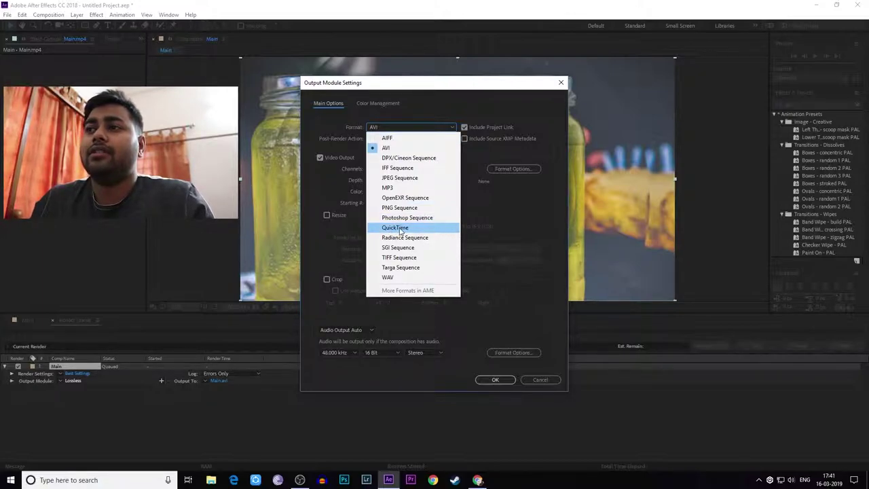
left_click(399, 228)
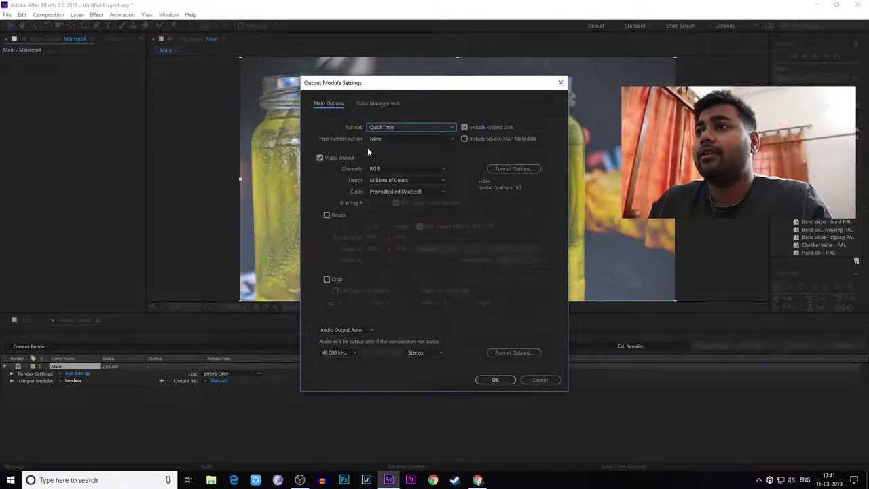
left_click(509, 168)
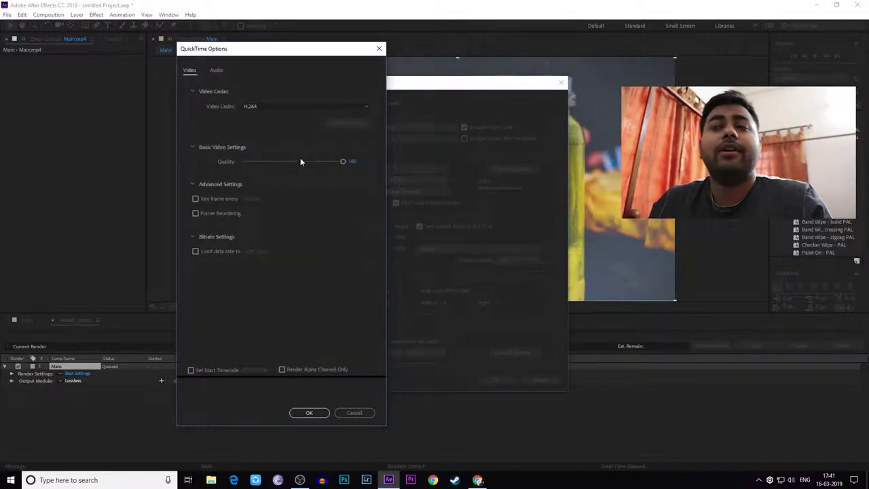
left_click(254, 105)
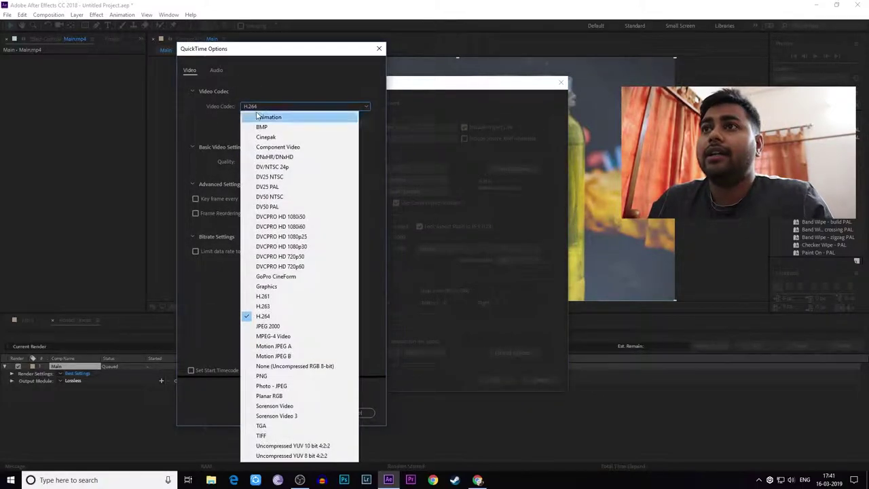
left_click(291, 317)
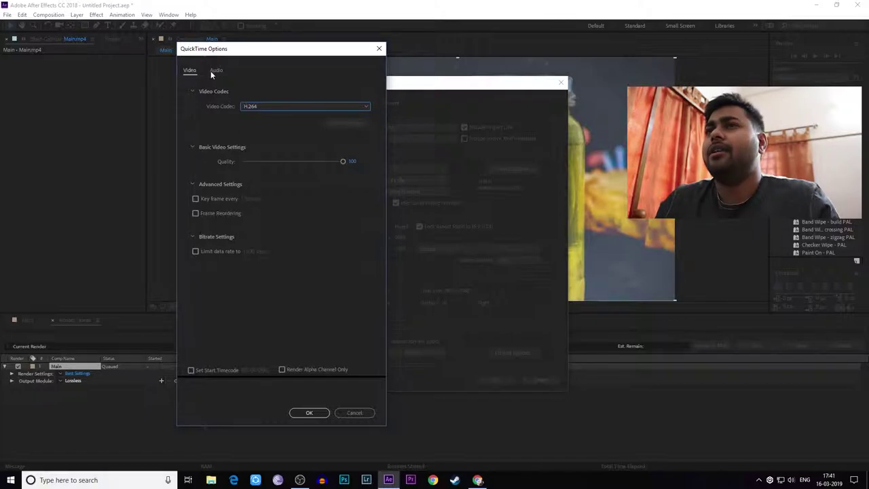
left_click(309, 413)
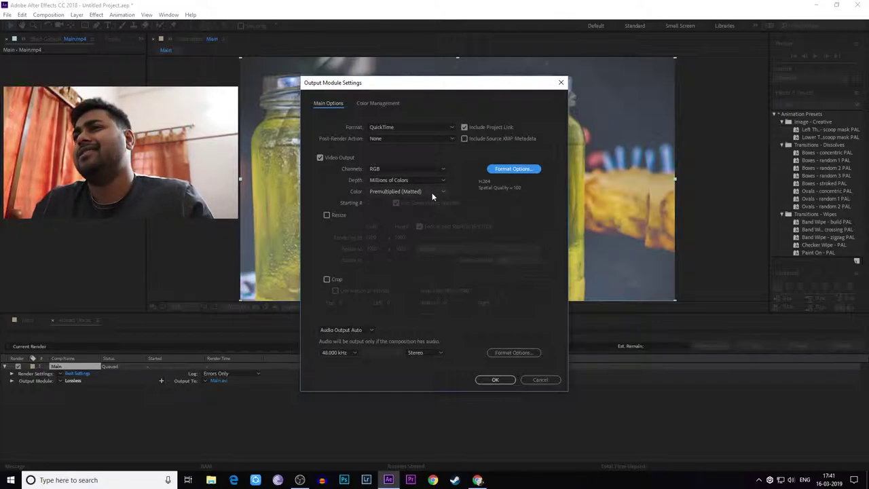
- Keep Premultiplied (Matted) colour and accept the output module, writing Main.mov
left_click(386, 193)
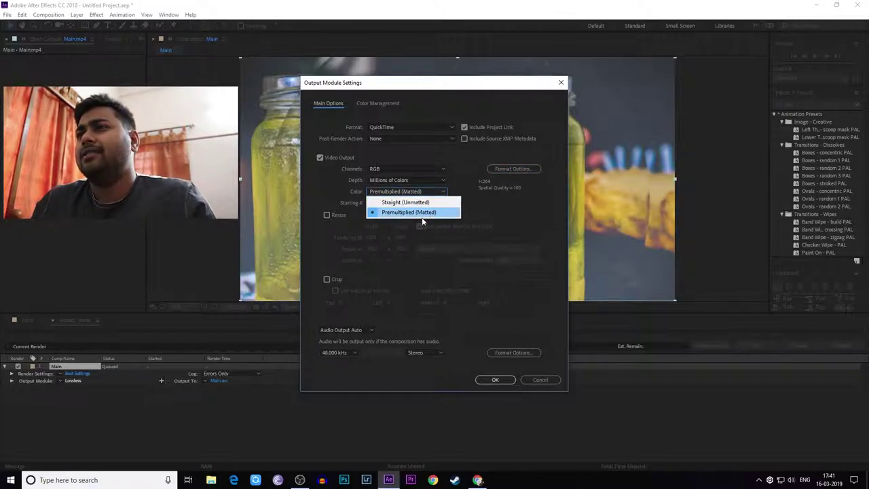
left_click(518, 215)
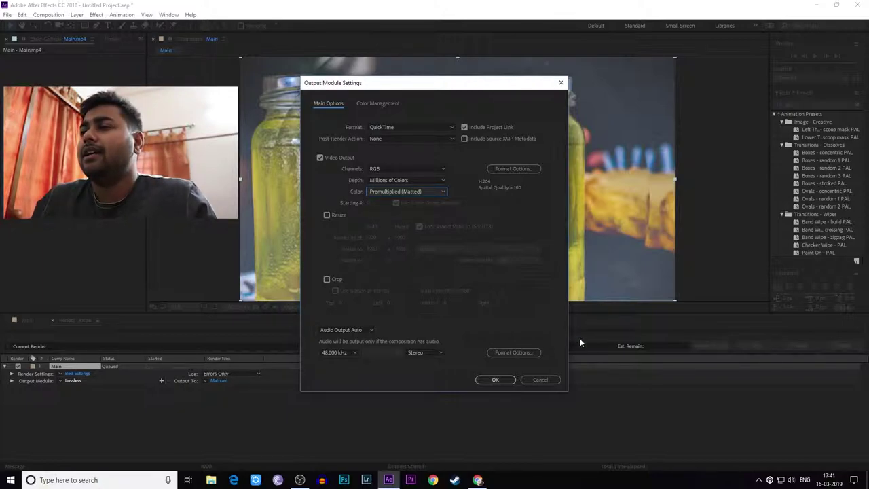
left_click(495, 380)
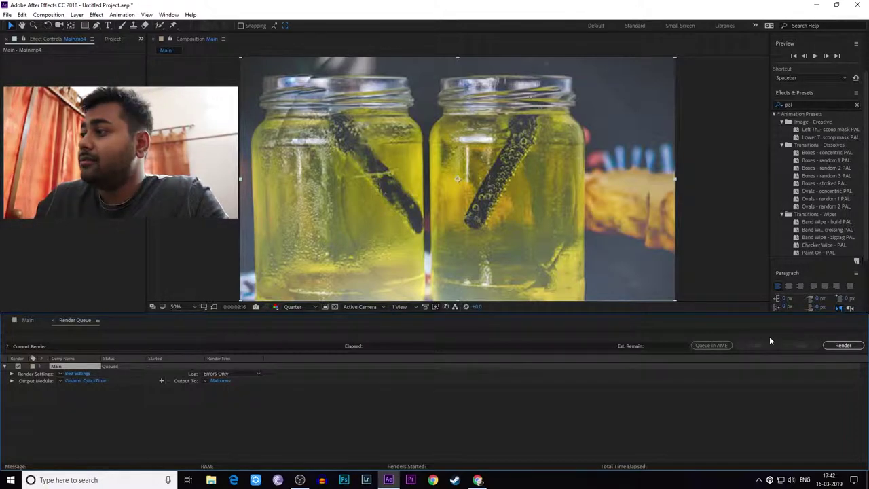
- Render the queued Main composition to Main.mov and let it finish
left_click(843, 344)
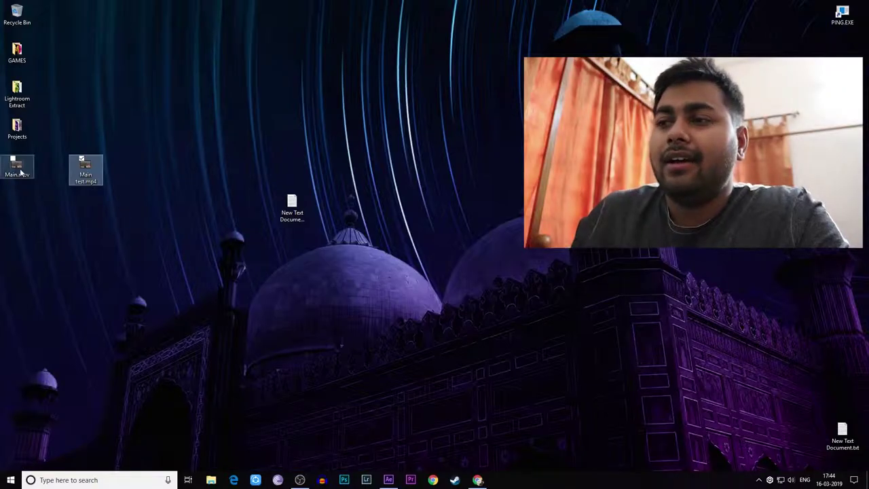
- View Main.mov's Properties details: 1920×1080, 25 fps, 37 seconds, stereo 48 kHz audio
right_click(21, 173)
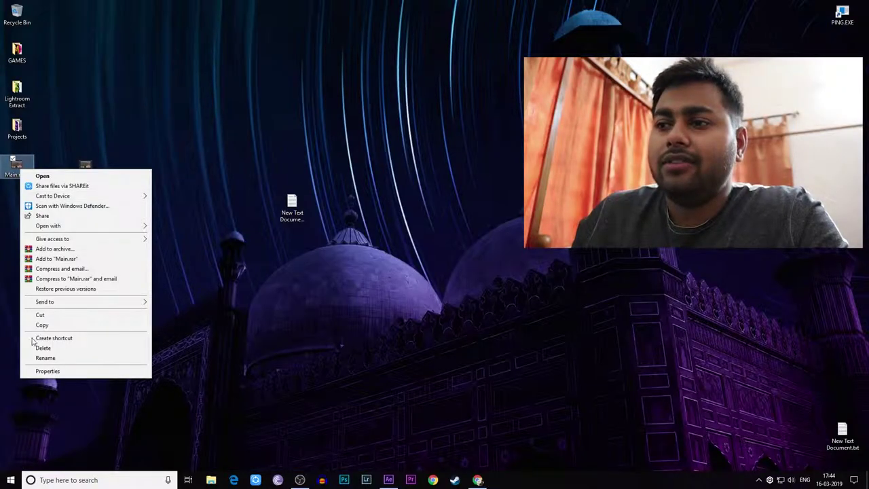
left_click(30, 370)
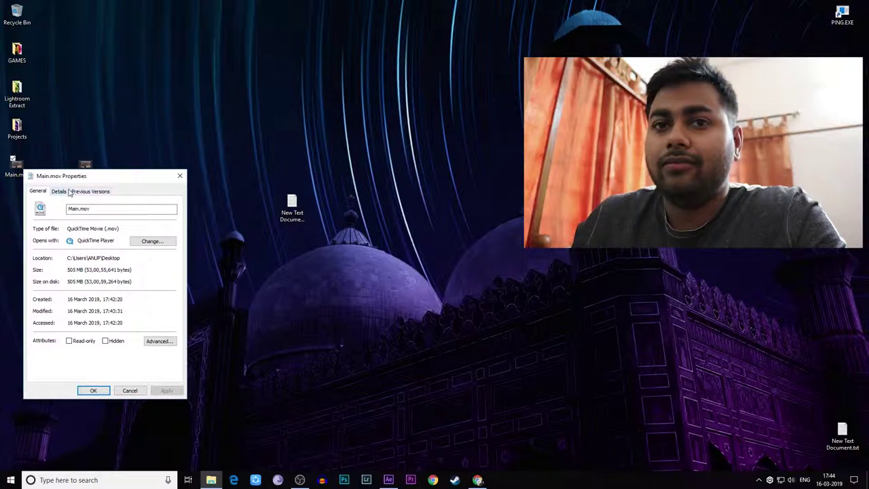
left_click(59, 191)
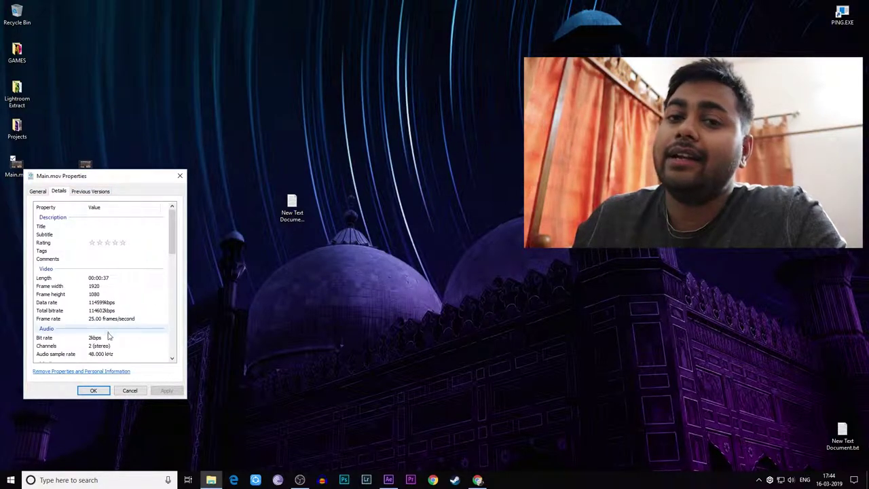
left_click(23, 173)
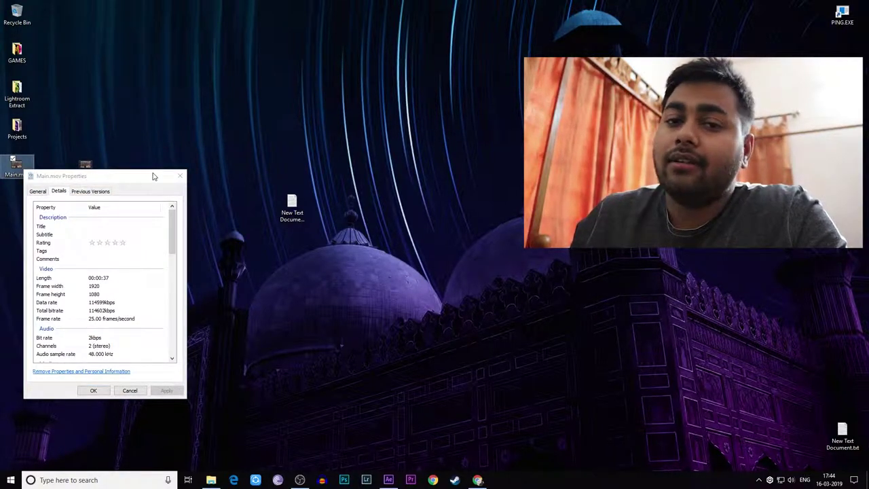